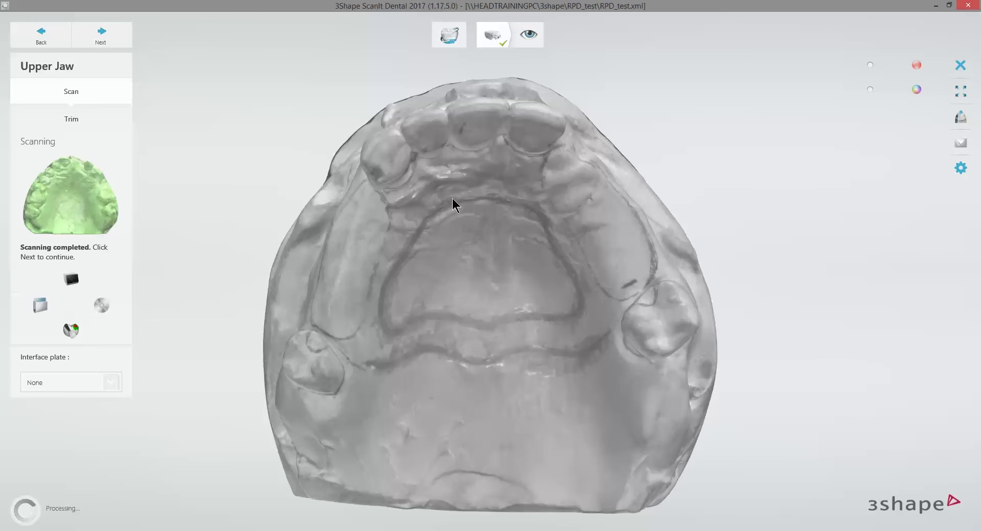
# Turn texture off so the scanned upper jaw shows in plain beige shading.
pyautogui.moveTo(455, 205); pyautogui.dragTo(528, 216, button='right')
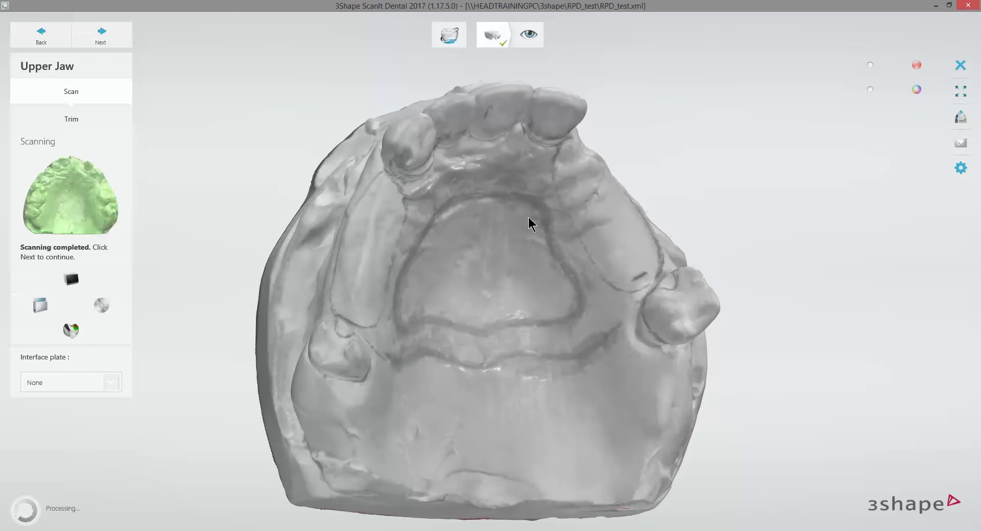
pyautogui.click(911, 95)
pyautogui.click(925, 93)
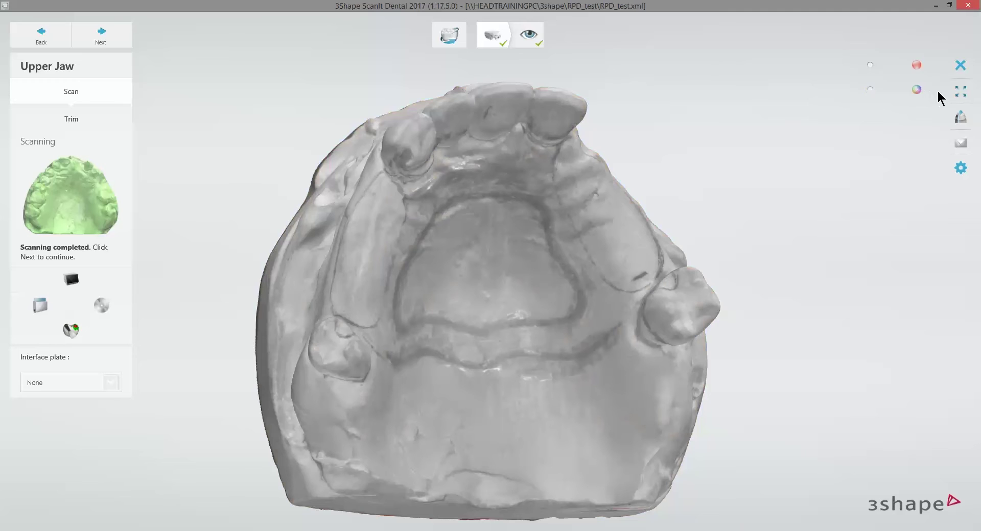
pyautogui.moveTo(818, 157); pyautogui.dragTo(795, 141, button='right')
pyautogui.click(871, 89)
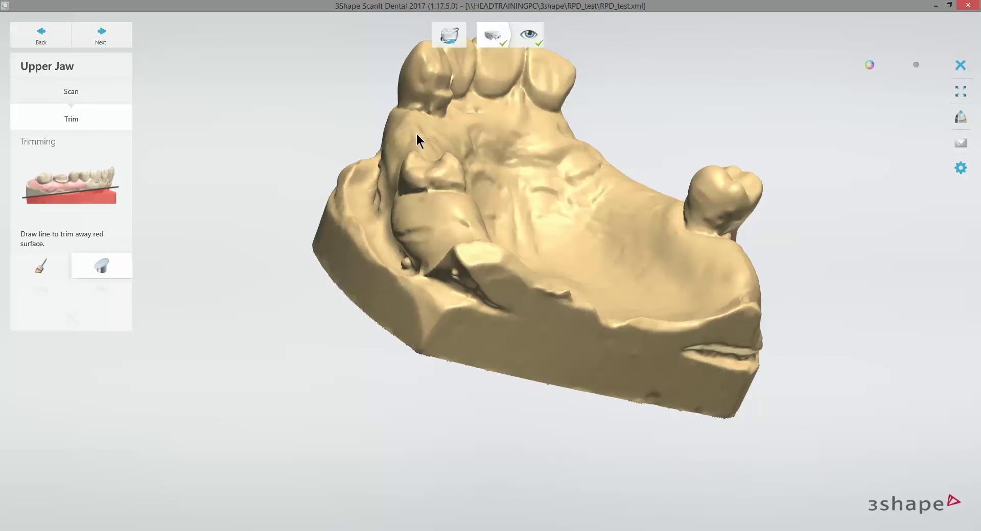
# Orient the model to a top-down palate view and trim excess from the left side.
pyautogui.moveTo(519, 151); pyautogui.dragTo(466, 228, button='right')
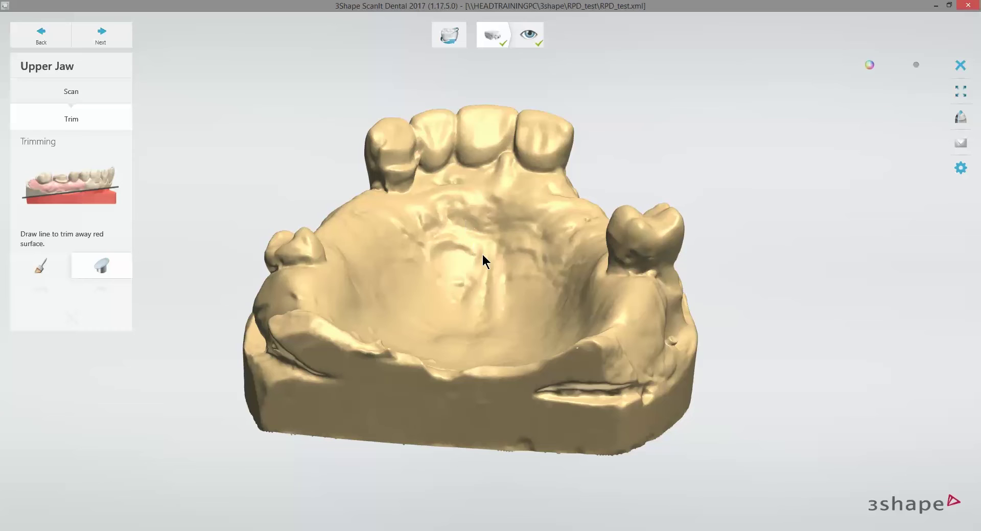
pyautogui.moveTo(510, 280); pyautogui.dragTo(551, 241, button='right')
pyautogui.moveTo(443, 316); pyautogui.dragTo(396, 327, button='right')
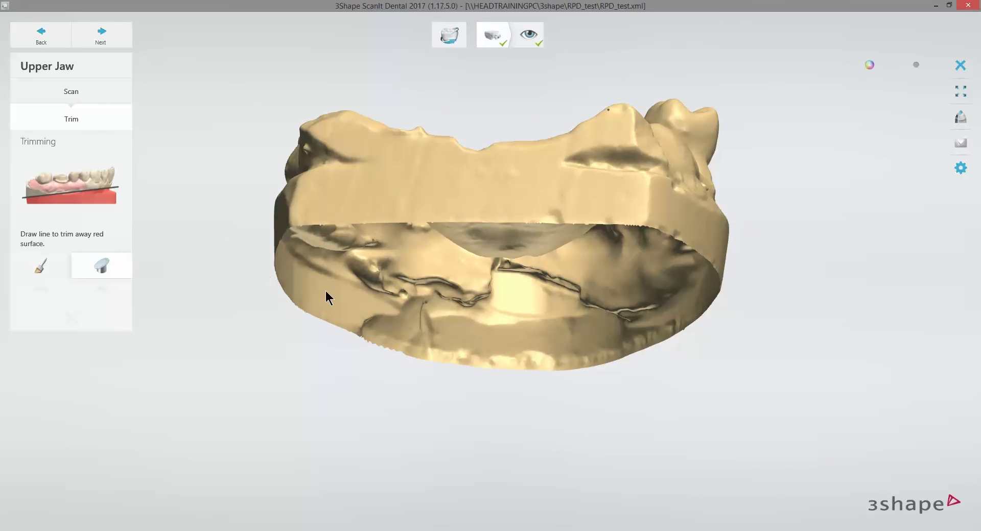
pyautogui.moveTo(658, 317)
pyautogui.mouseDown(button='right')
pyautogui.moveTo(642, 296)
pyautogui.moveTo(576, 259)
pyautogui.moveTo(629, 245)
pyautogui.moveTo(647, 278)
pyautogui.mouseUp(button='right')
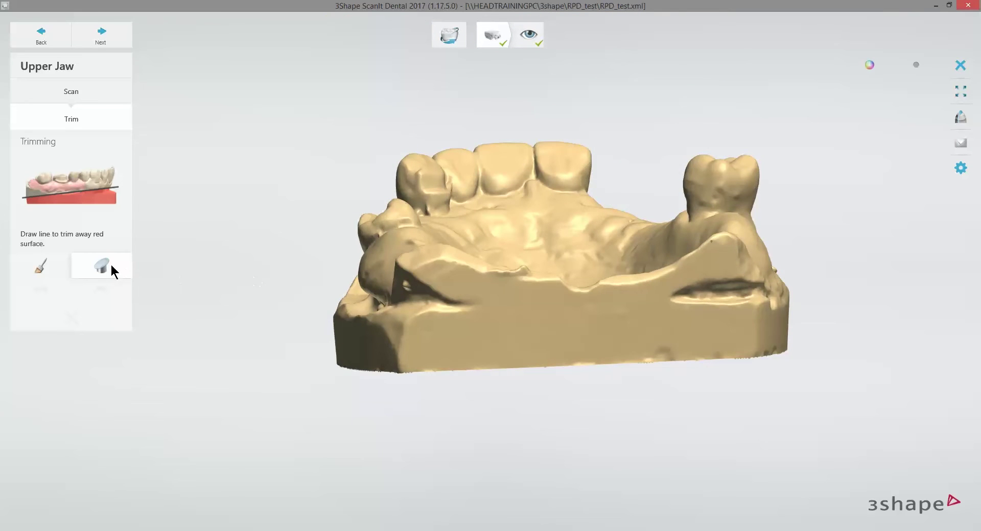
pyautogui.moveTo(307, 283); pyautogui.dragTo(333, 222, button='right')
pyautogui.moveTo(333, 223); pyautogui.dragTo(414, 349)
pyautogui.moveTo(461, 370); pyautogui.dragTo(390, 369, button='right')
# Trim away the excess lower base and right side of the upper jaw model.
pyautogui.moveTo(390, 370); pyautogui.dragTo(531, 393)
pyautogui.moveTo(530, 393); pyautogui.dragTo(359, 406, button='right')
pyautogui.moveTo(360, 412)
pyautogui.mouseDown()
pyautogui.moveTo(458, 364)
pyautogui.moveTo(519, 298)
pyautogui.moveTo(577, 267)
pyautogui.mouseUp()
pyautogui.moveTo(577, 267); pyautogui.dragTo(461, 314, button='right')
pyautogui.moveTo(393, 482)
pyautogui.mouseDown()
pyautogui.moveTo(494, 197)
pyautogui.moveTo(500, 256)
pyautogui.mouseUp()
pyautogui.moveTo(473, 366); pyautogui.dragTo(530, 340, button='right')
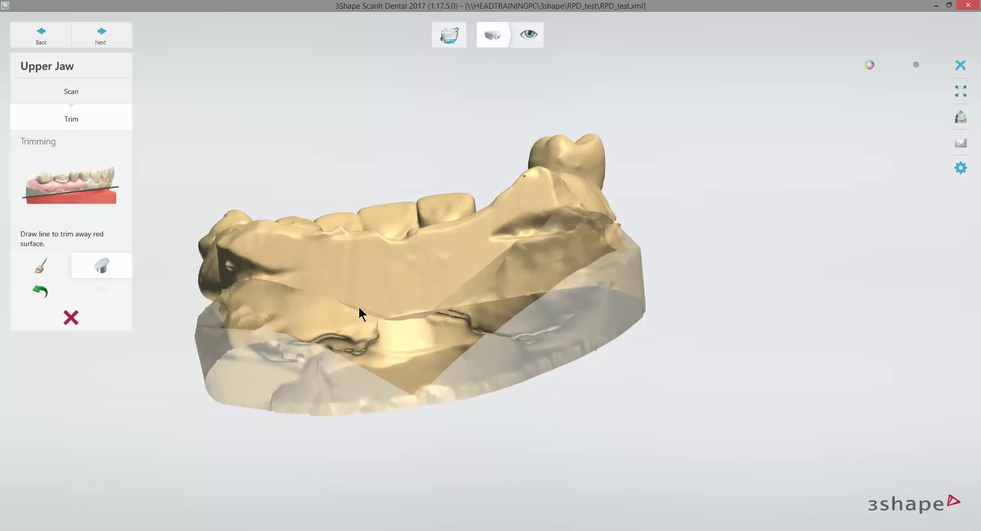
# Check the trimmed upper jaw from the palate, sides and base, then conclude trimming.
pyautogui.moveTo(286, 316); pyautogui.dragTo(344, 365, button='right')
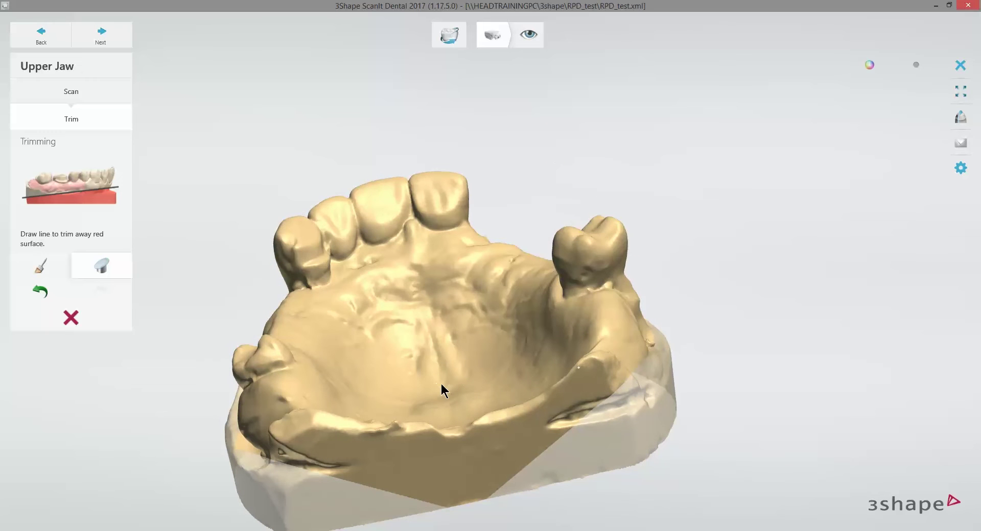
pyautogui.moveTo(427, 389); pyautogui.dragTo(301, 404, button='right')
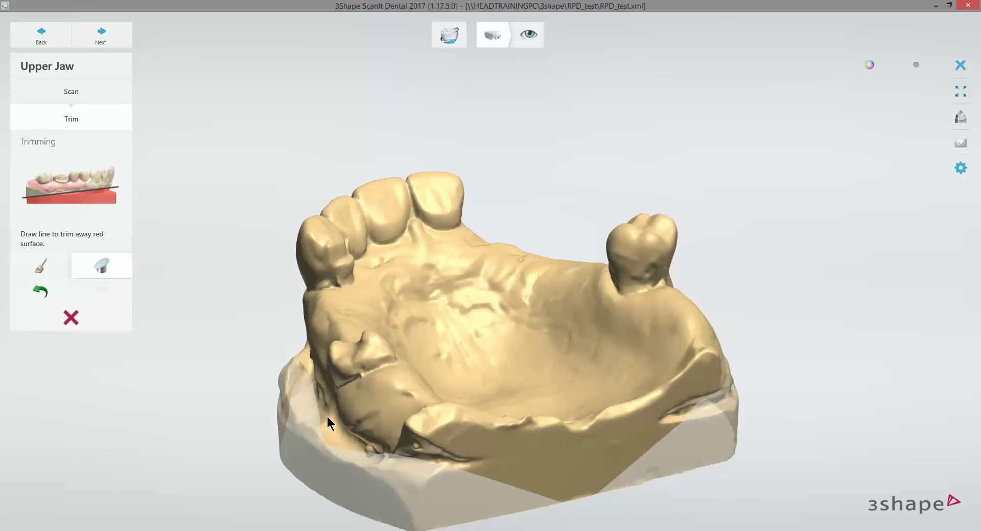
pyautogui.moveTo(526, 359); pyautogui.dragTo(412, 366, button='right')
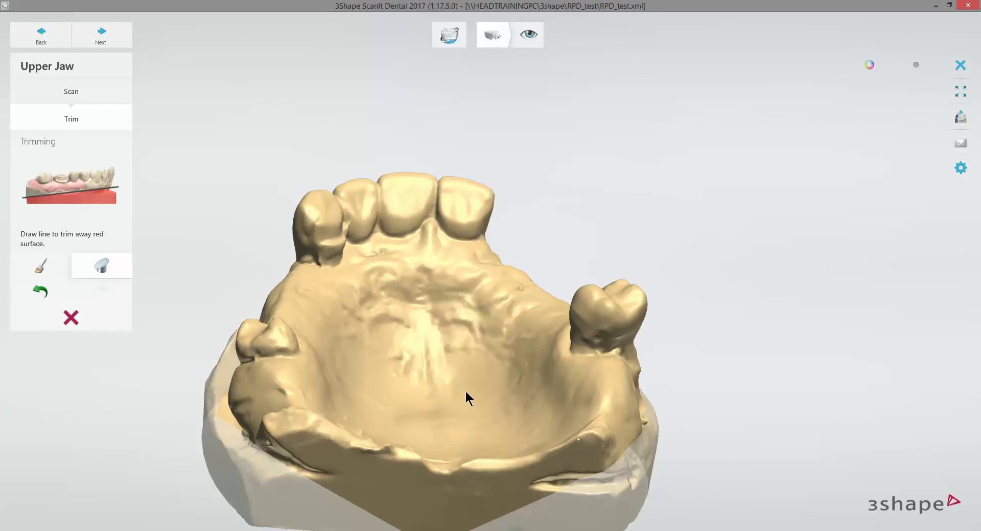
pyautogui.moveTo(483, 391); pyautogui.dragTo(484, 375, button='right')
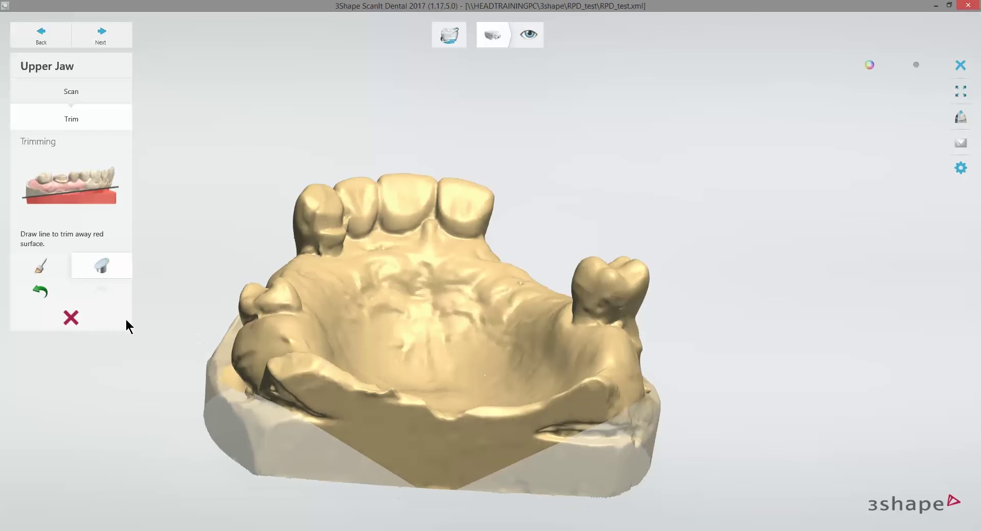
pyautogui.click(100, 316)
pyautogui.moveTo(314, 353); pyautogui.dragTo(345, 367, button='right')
# Advance to Inspect and review the saved trimmed scan with grey texture shown.
pyautogui.click(108, 34)
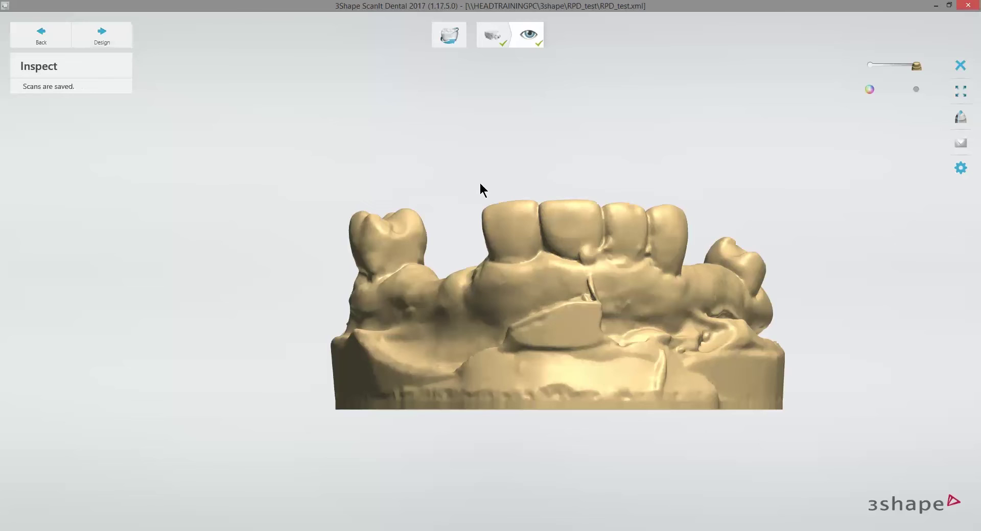
pyautogui.moveTo(483, 185); pyautogui.dragTo(764, 213, button='right')
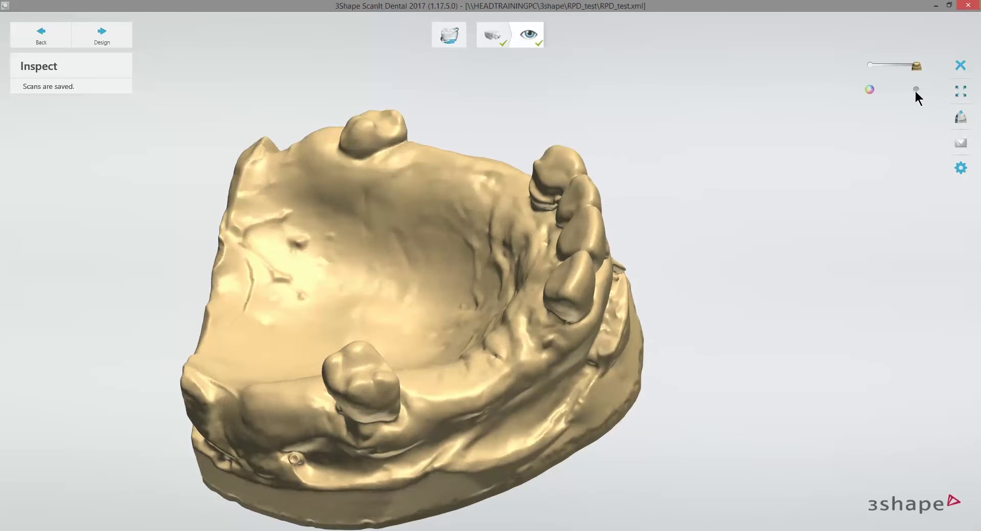
pyautogui.click(916, 90)
pyautogui.moveTo(714, 250); pyautogui.dragTo(795, 256, button='right')
pyautogui.moveTo(679, 269); pyautogui.dragTo(636, 181, button='right')
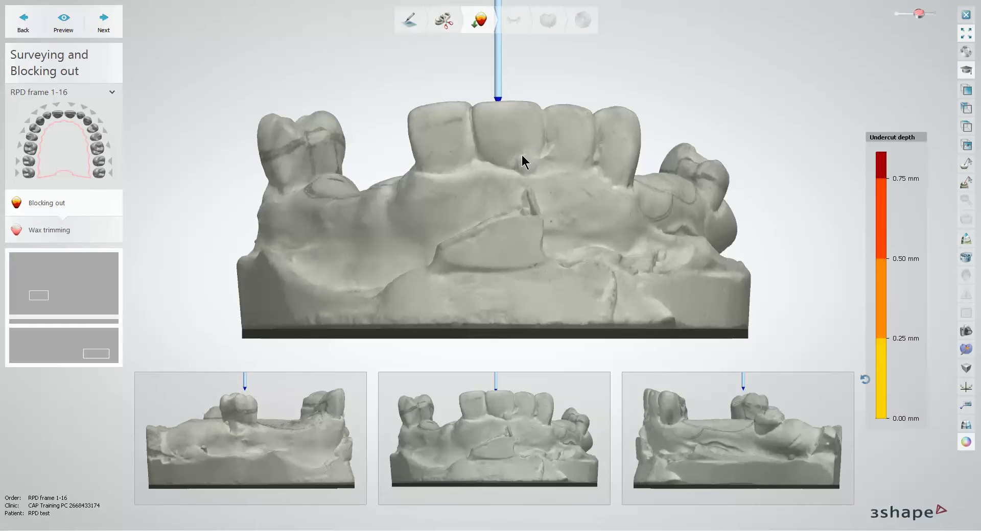
# Orbit the upper jaw model to inspect the arch from above and around.
pyautogui.moveTo(509, 149); pyautogui.dragTo(344, 176, button='right')
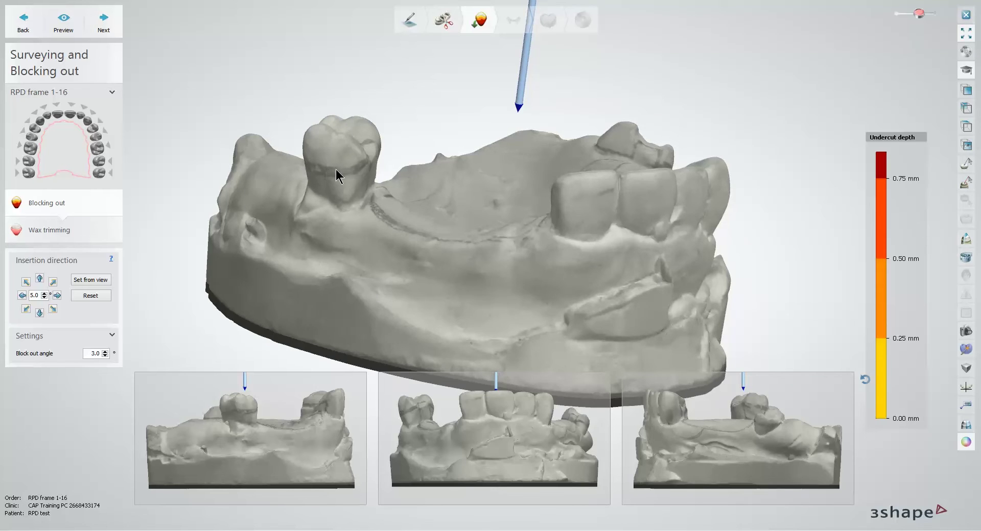
pyautogui.moveTo(458, 213); pyautogui.dragTo(419, 206, button='right')
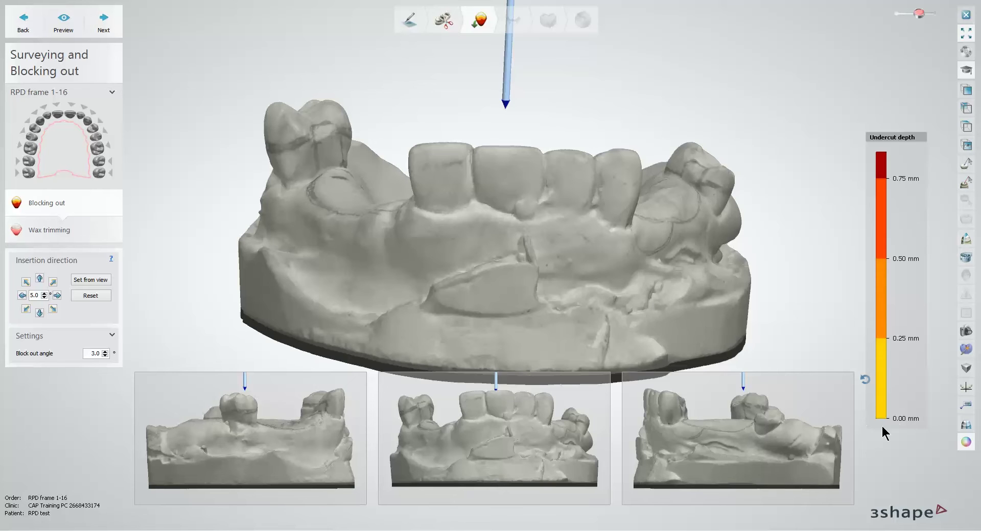
# Turn on the undercut depth colour map (0–0.75 mm) and inspect it from several angles.
pyautogui.click(965, 444)
pyautogui.moveTo(740, 336); pyautogui.dragTo(676, 314, button='right')
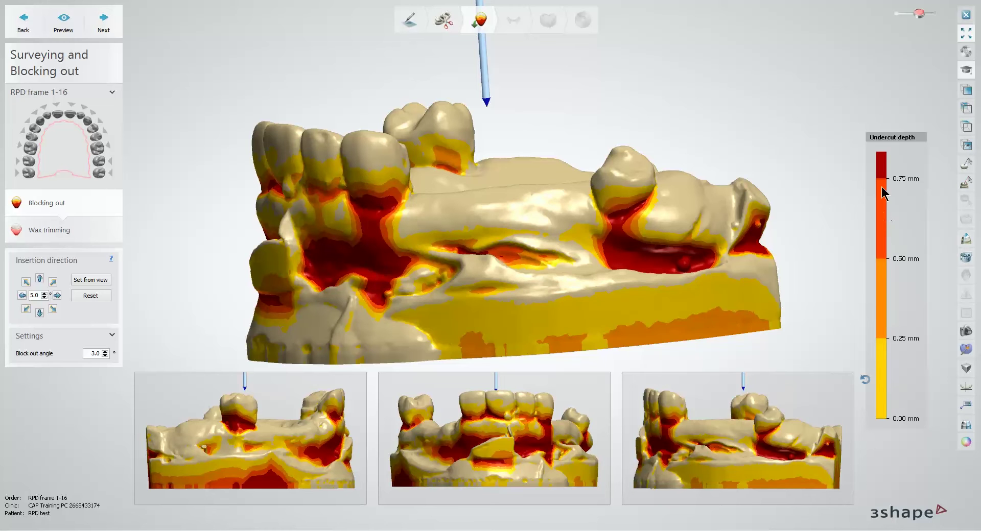
pyautogui.moveTo(595, 293); pyautogui.dragTo(653, 284, button='right')
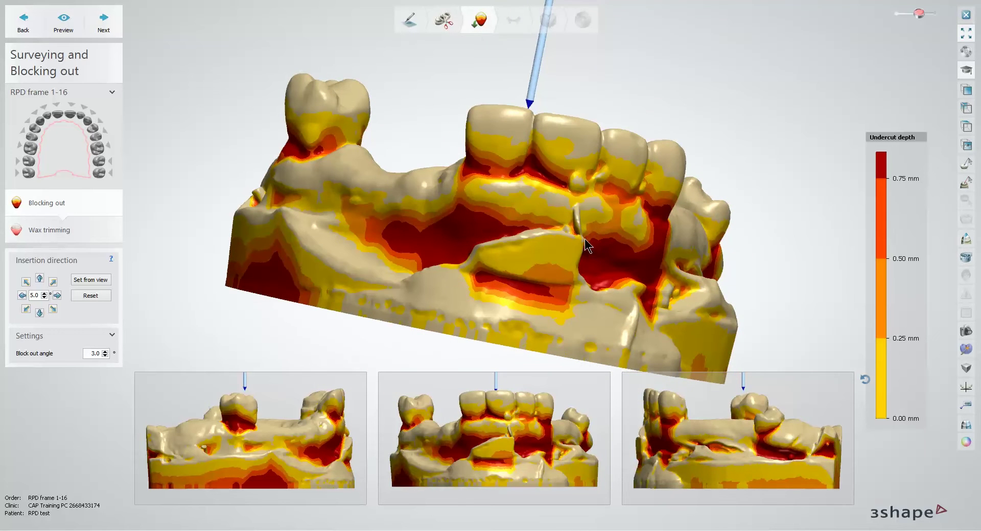
pyautogui.moveTo(502, 237); pyautogui.dragTo(342, 137, button='right')
pyautogui.moveTo(387, 168); pyautogui.dragTo(468, 209, button='right')
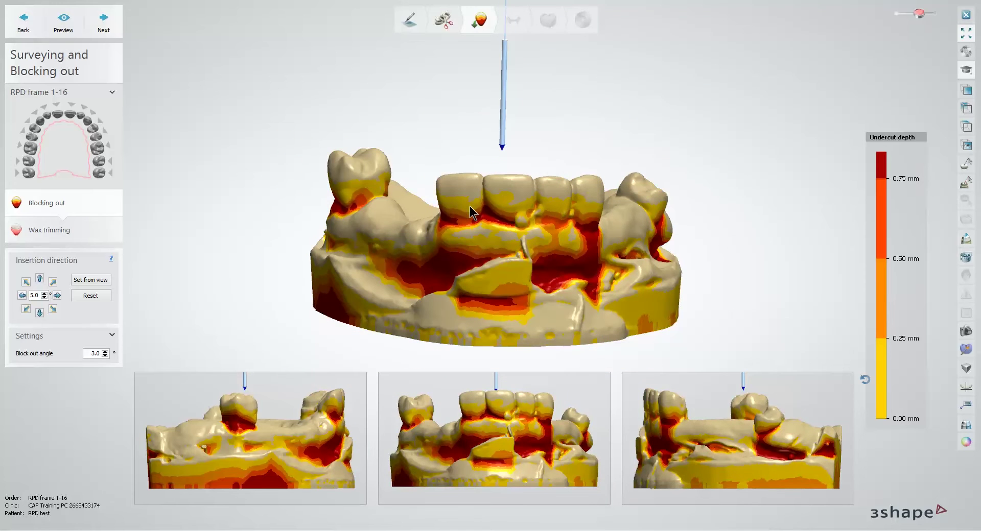
pyautogui.moveTo(542, 202); pyautogui.dragTo(493, 187, button='right')
pyautogui.moveTo(58, 300)
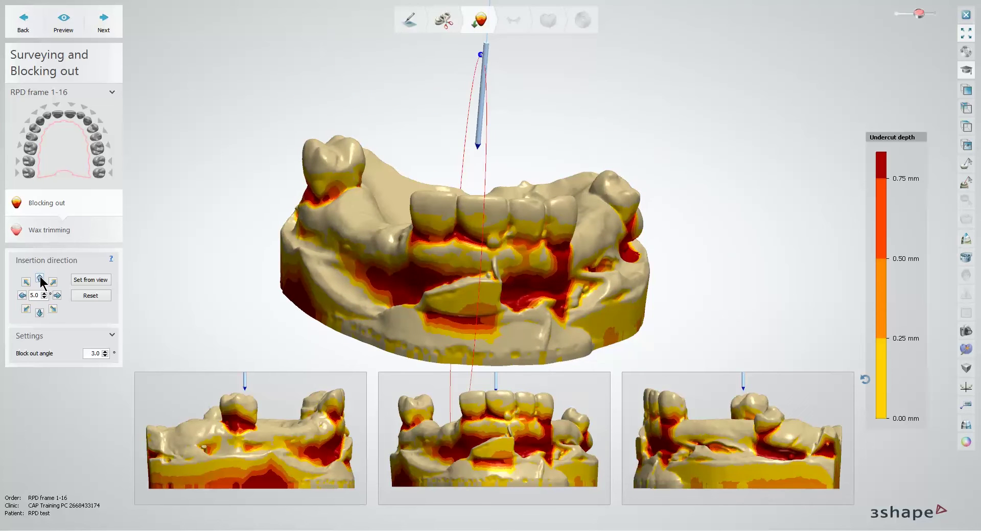
# Tilt the insertion direction in 5° steps each way, comparing the undercut maps.
pyautogui.click(58, 299)
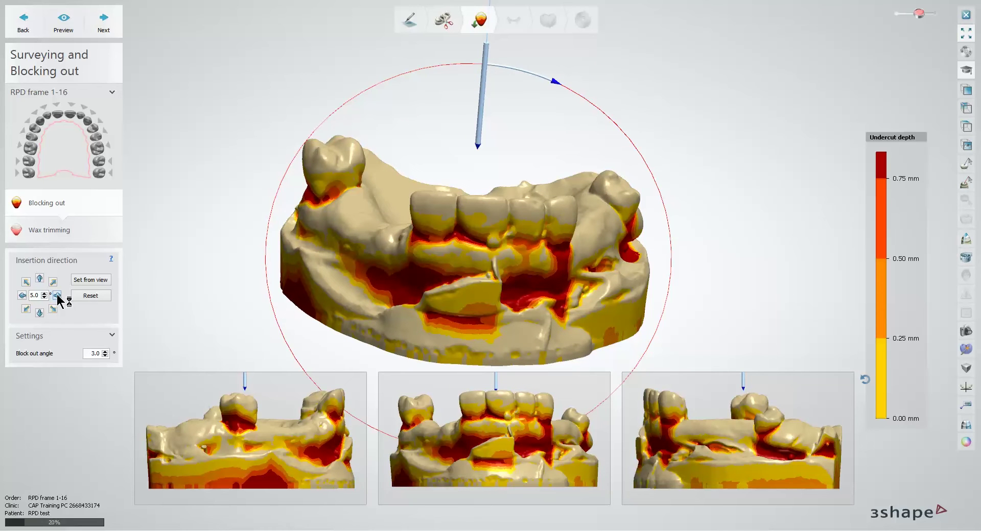
pyautogui.click(22, 296)
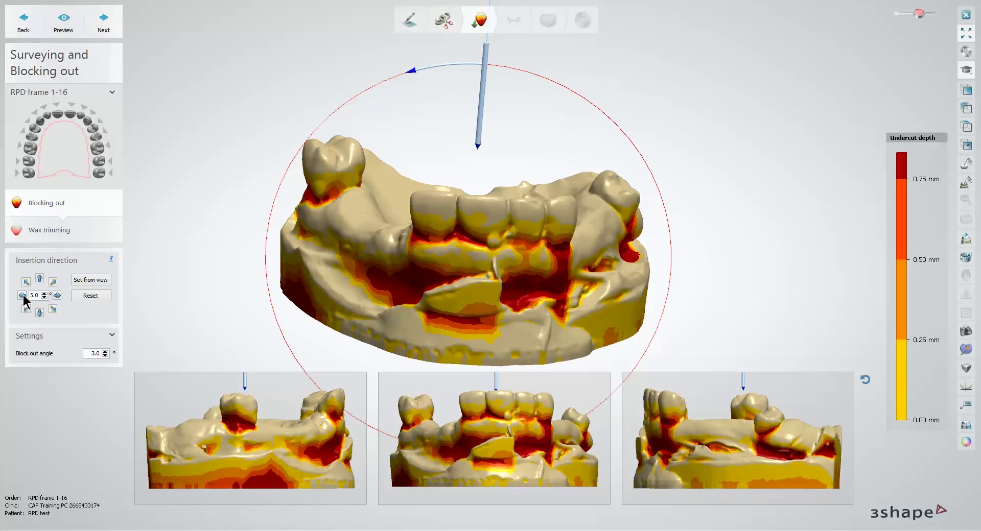
pyautogui.click(23, 296)
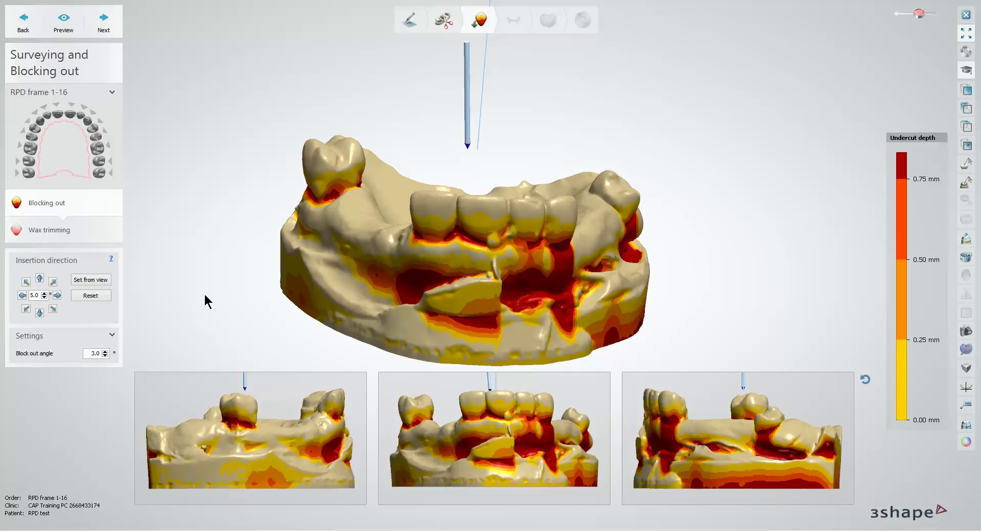
pyautogui.moveTo(218, 299); pyautogui.dragTo(392, 328, button='right')
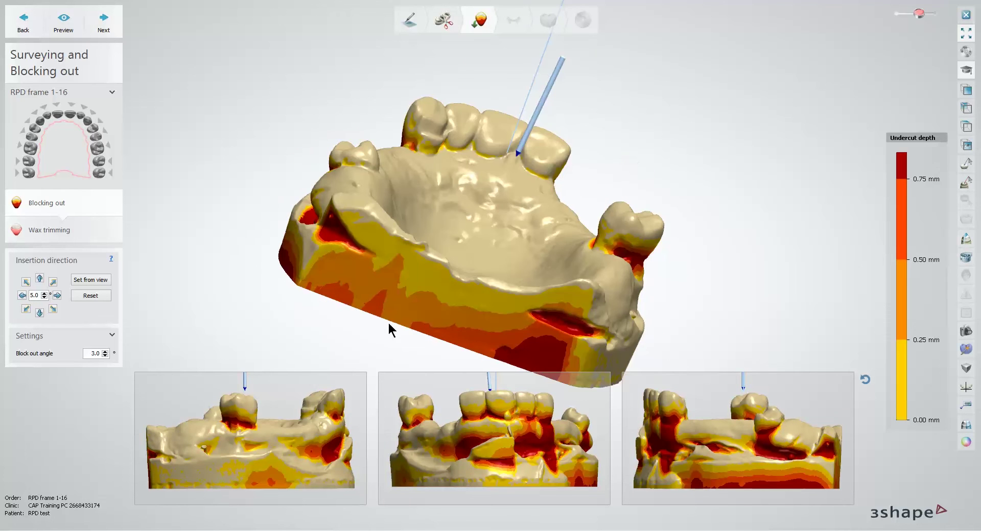
pyautogui.click(22, 296)
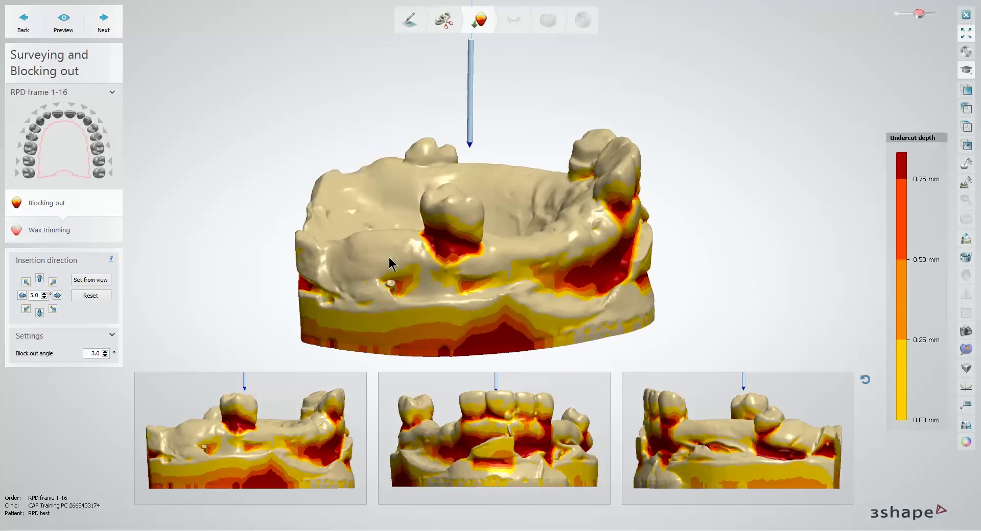
pyautogui.moveTo(534, 265); pyautogui.dragTo(430, 260, button='right')
pyautogui.moveTo(158, 290); pyautogui.dragTo(93, 286, button='right')
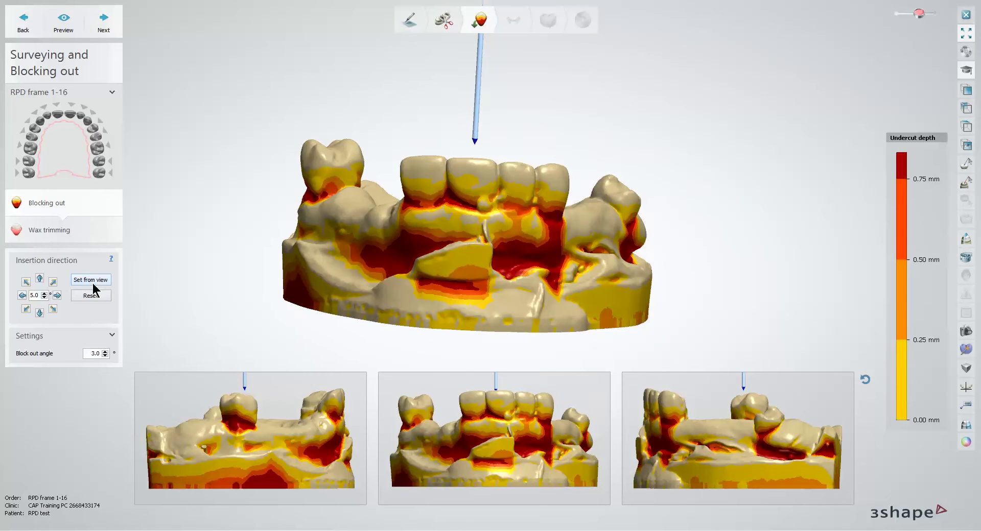
# Set the insertion tilt step to 1.0°, nudge the direction, and select the block-out angle.
pyautogui.click(35, 296)
pyautogui.click(57, 295)
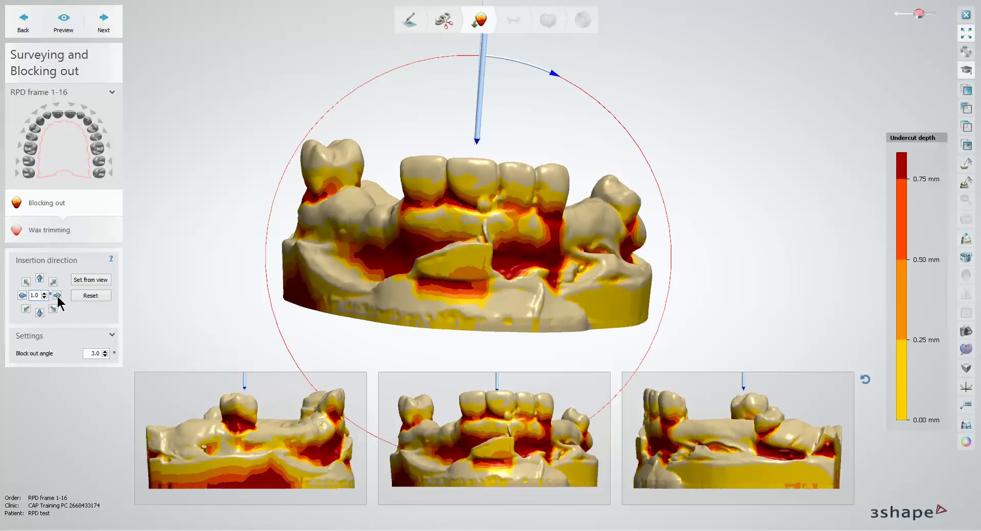
pyautogui.click(57, 296)
pyautogui.moveTo(370, 294)
pyautogui.mouseDown(button='right')
pyautogui.moveTo(361, 336)
pyautogui.moveTo(375, 288)
pyautogui.mouseUp(button='right')
pyautogui.moveTo(510, 135); pyautogui.dragTo(488, 177, button='right')
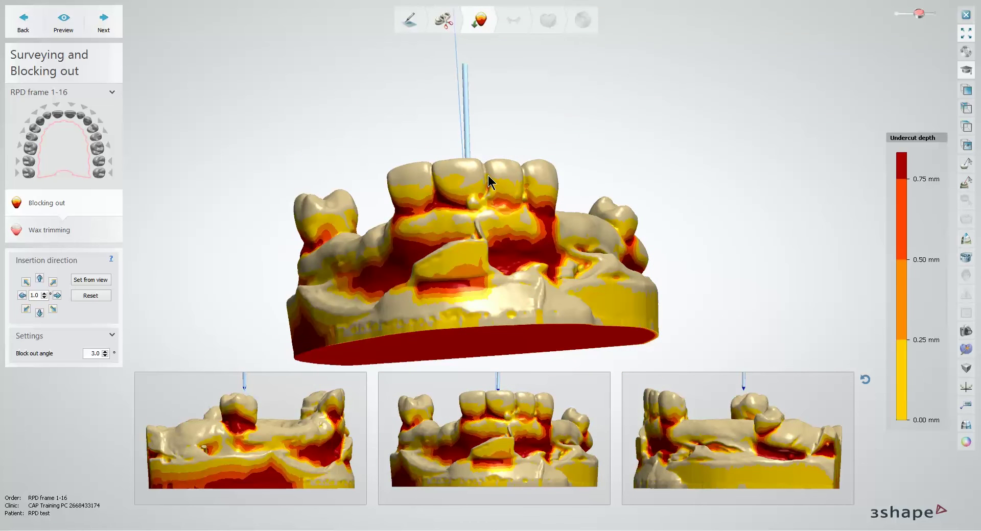
pyautogui.doubleClick(93, 353)
pyautogui.moveTo(186, 297); pyautogui.dragTo(197, 330, button='right')
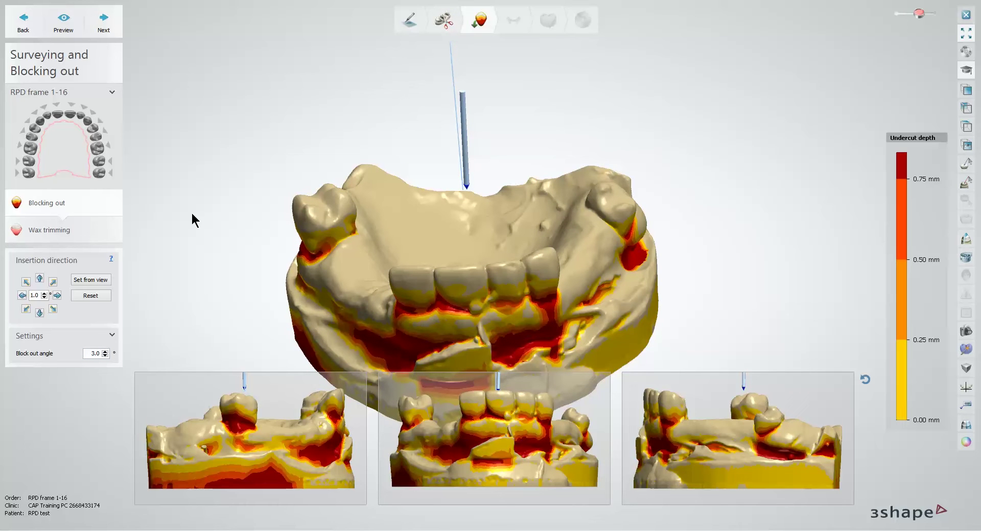